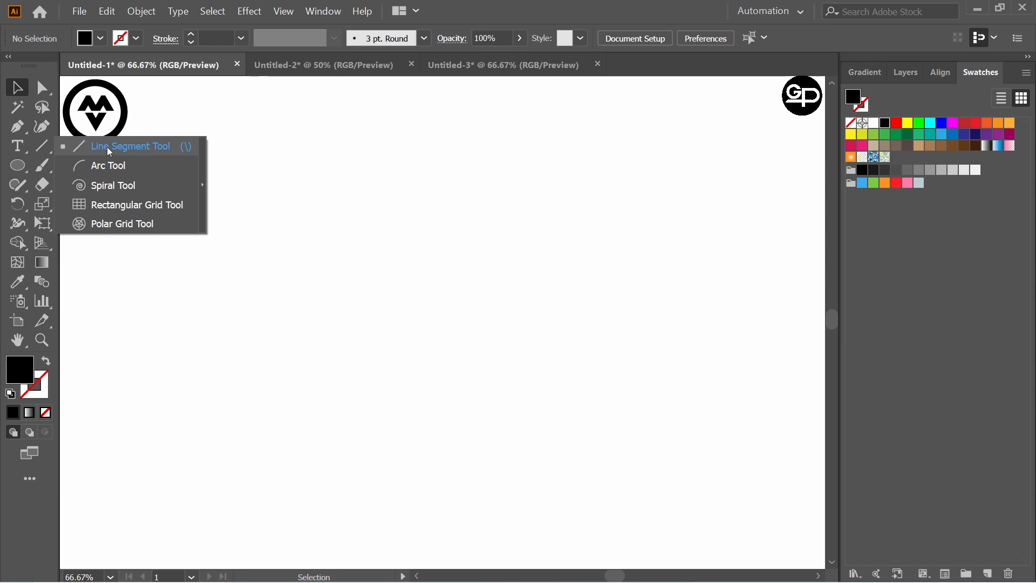
Draw a long horizontal line across the upper middle of the artboard and give it a black stroke.
left_click(107, 146)
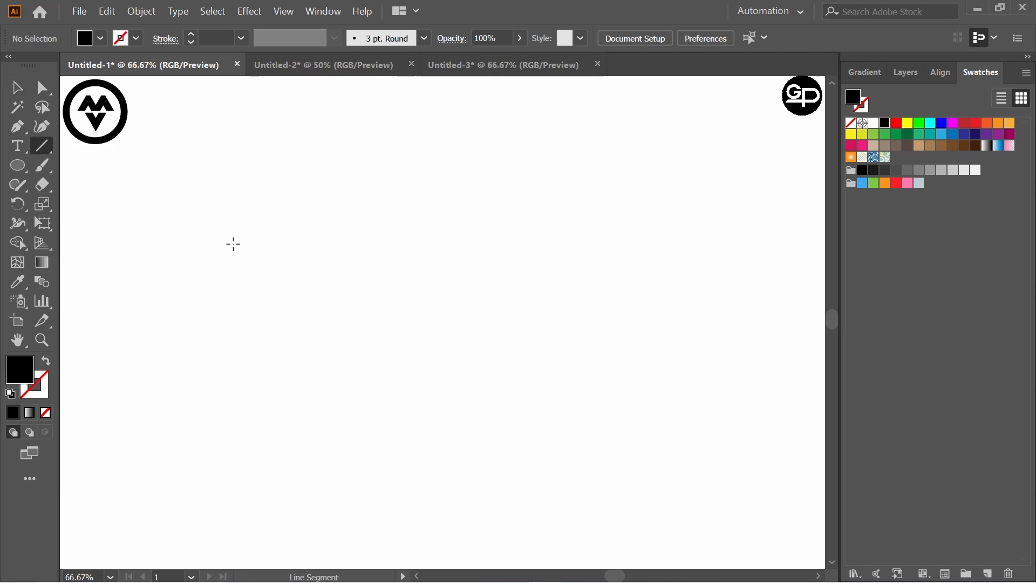
left_click_drag(232, 243, 703, 258)
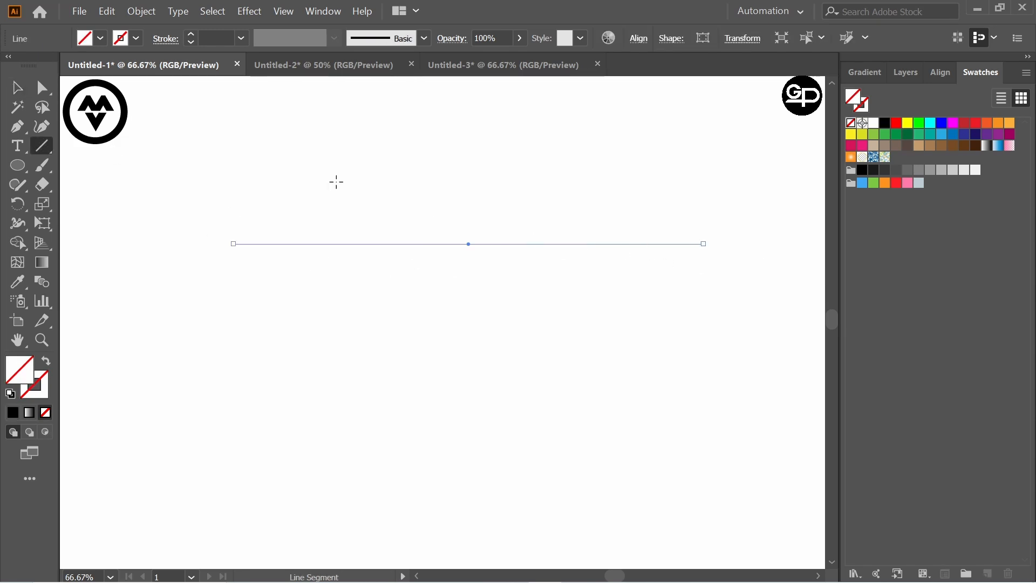
left_click(136, 40)
left_click(62, 70)
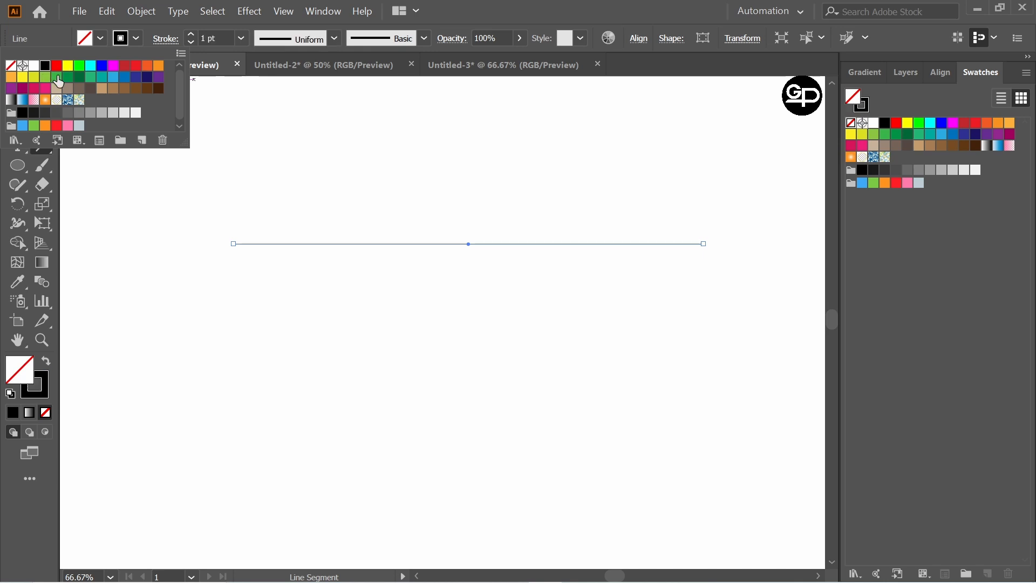
Duplicate the line straight down five times at equal spacing to make six parallel horizontal lines.
left_click_drag(466, 241, 468, 259)
key("ctrl+d")
key("ctrl+d")
key("ctrl+d")
key("ctrl+d")
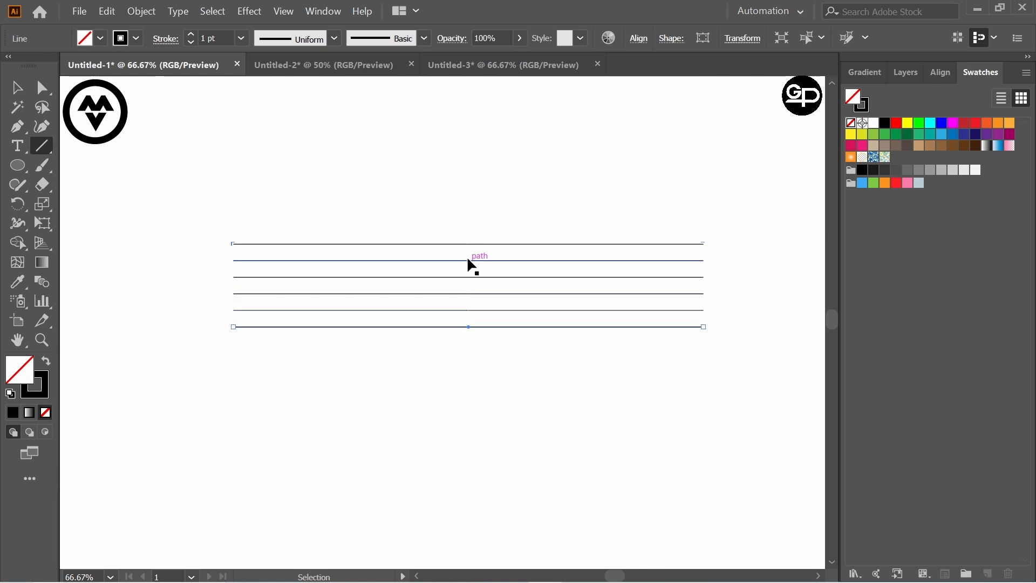
Select all six horizontal lines and create a copy of them rotated by 60°.
left_click(17, 87)
left_click_drag(400, 176, 502, 399)
right_click(452, 284)
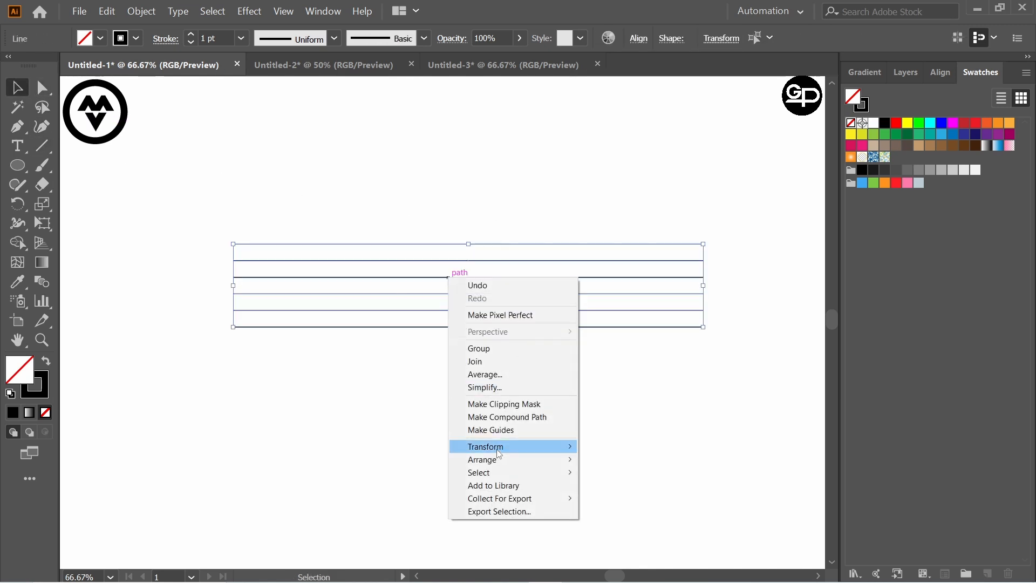
mouse_move(500, 448)
left_click(613, 477)
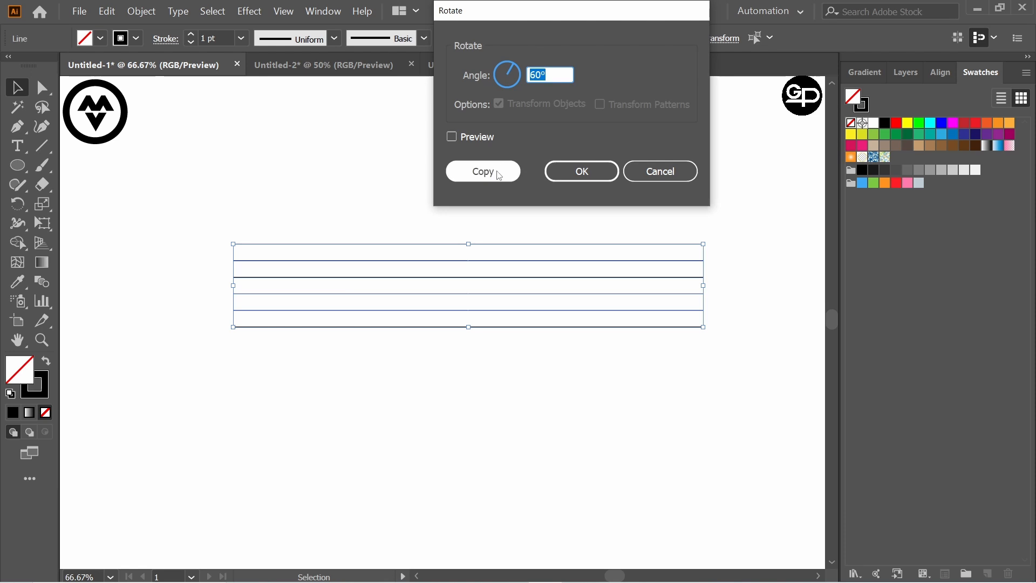
left_click(481, 171)
Create a reflected copy of the slanted lines across the vertical axis.
right_click(493, 221)
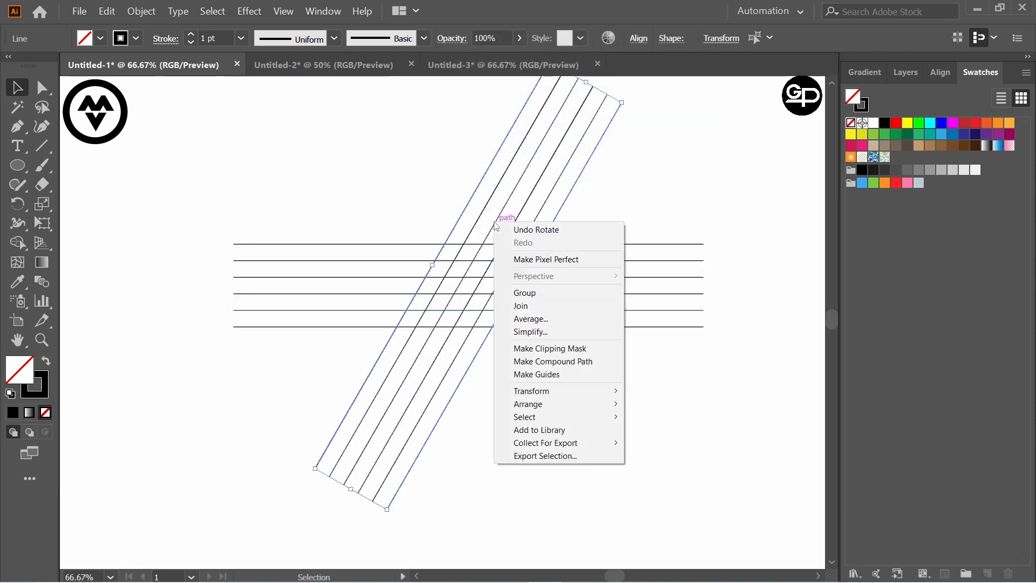
mouse_move(540, 390)
left_click(659, 433)
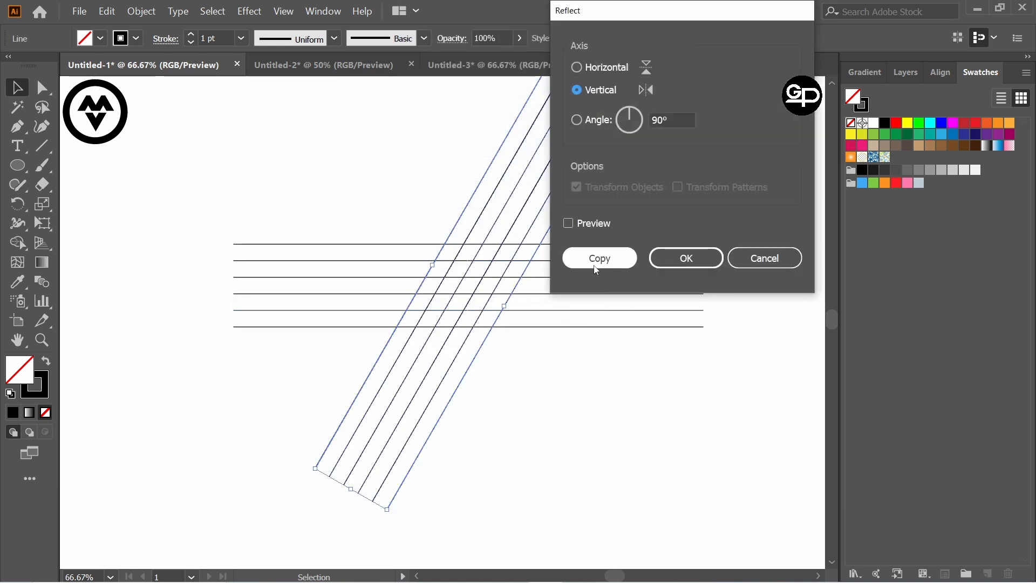
left_click(594, 266)
Move all three sets of lines together slightly down so the grid sits centrally on the artboard.
left_click_drag(300, 187, 664, 429)
left_click_drag(480, 290, 483, 327)
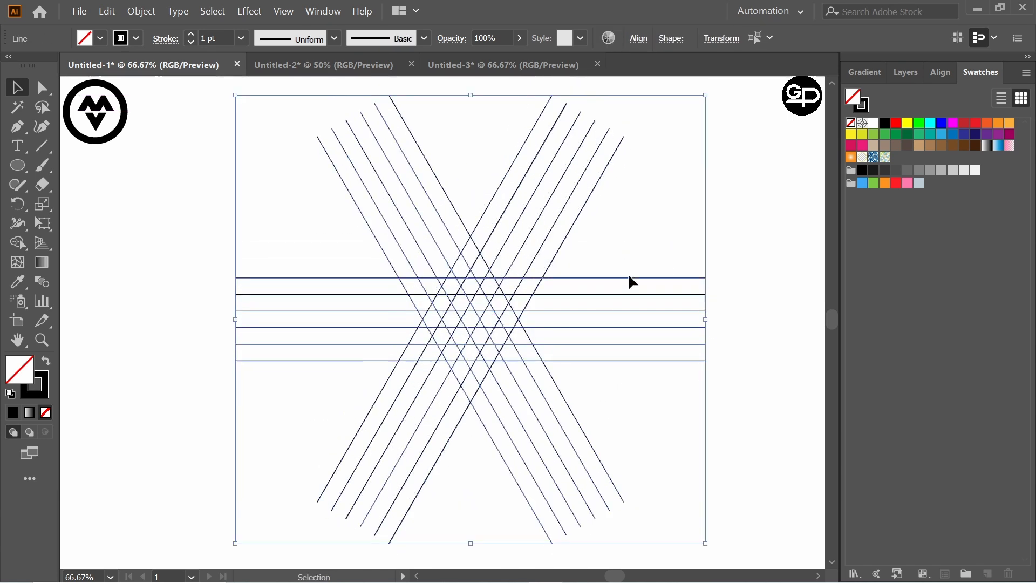
left_click(630, 229)
Add two closely spaced copies of a horizontal line between the two middle horizontal lines, forming a narrow gap at the grid's centre.
left_click(511, 327)
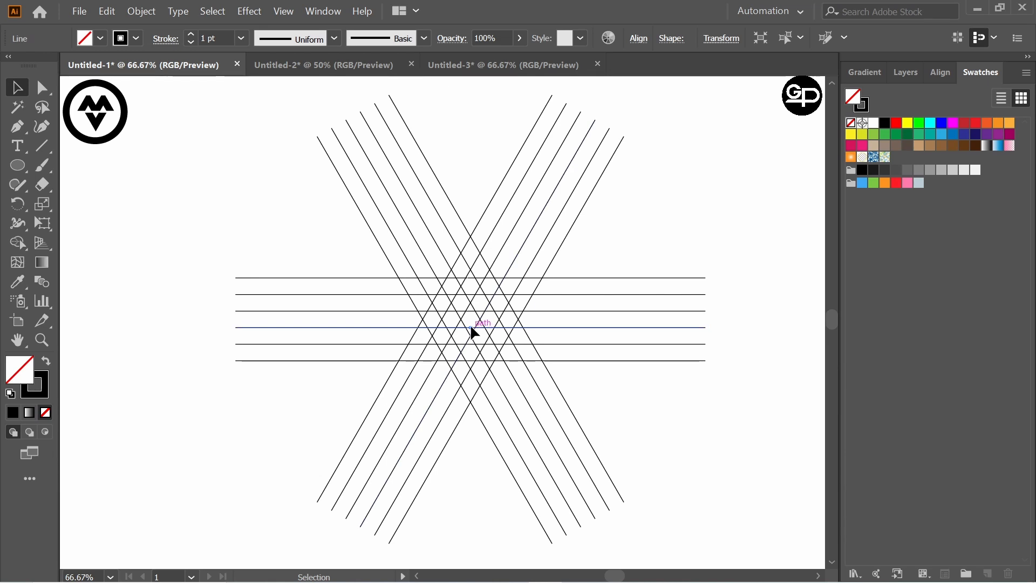
mouse_move(471, 328)
left_mouse_down()
mouse_move(481, 318)
mouse_move(470, 317)
left_mouse_up()
left_click(469, 321)
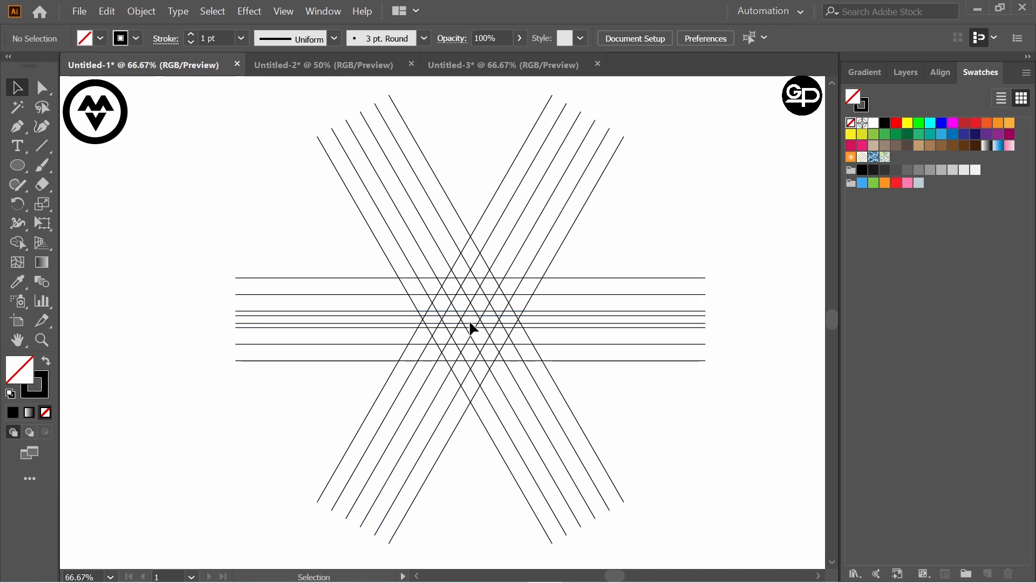
left_click(498, 328)
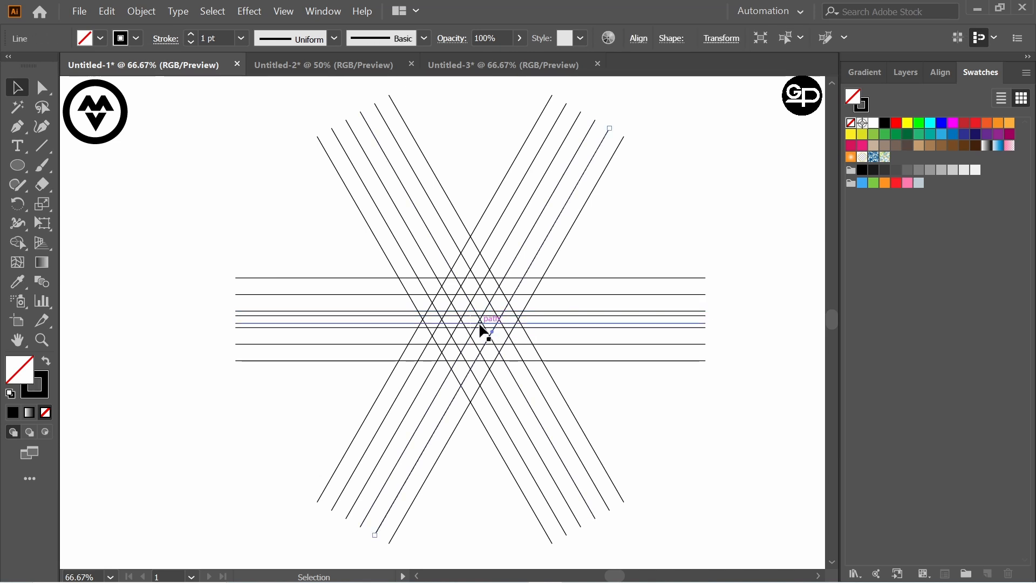
key("Up")
key("Up")
key("Up")
key("Up")
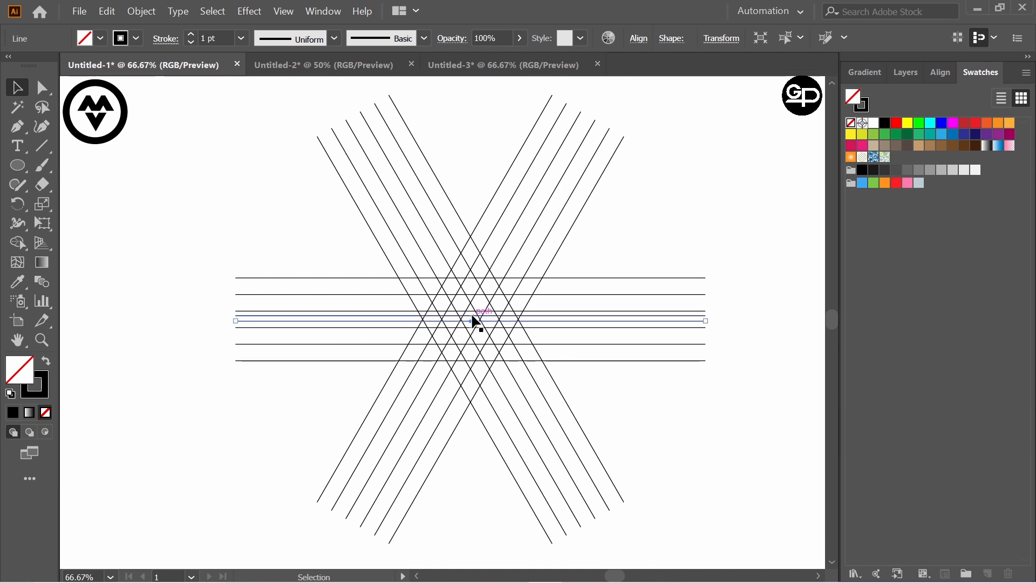
left_click_drag(471, 321, 472, 318)
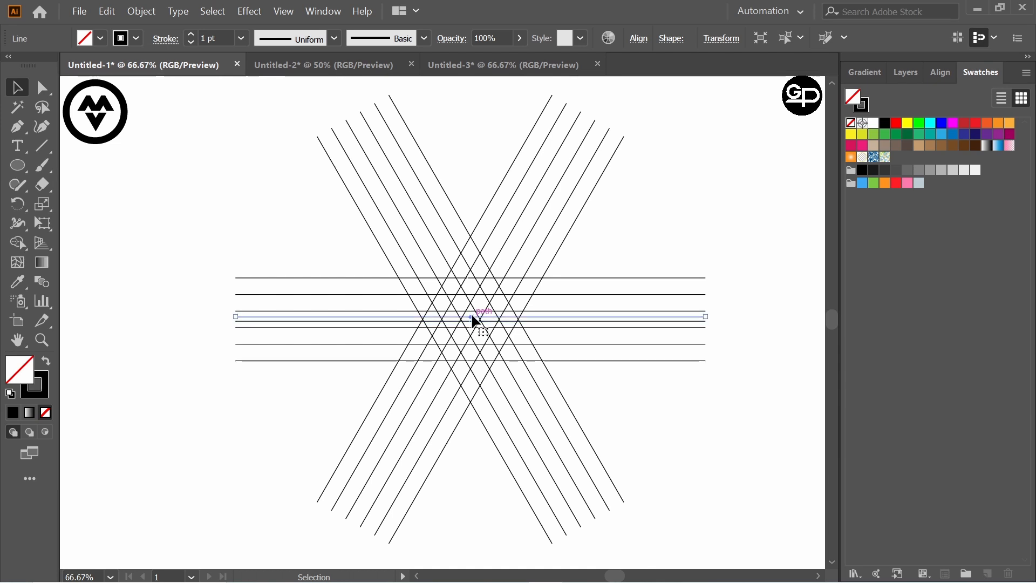
left_click(309, 223)
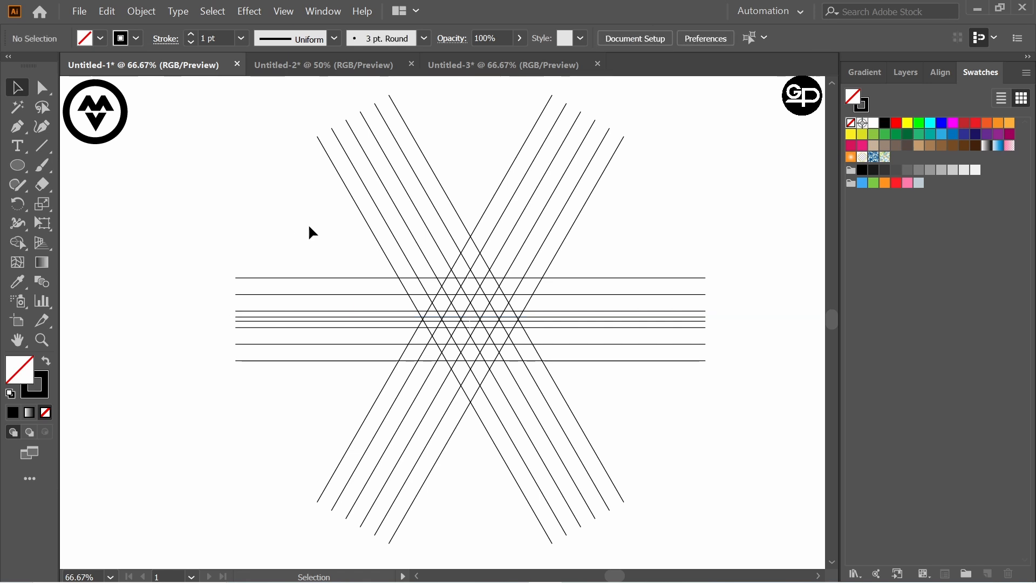
Select the whole grid and merge the cells above the central gap into a black M shape using Shape Builder.
left_click_drag(276, 222, 694, 483)
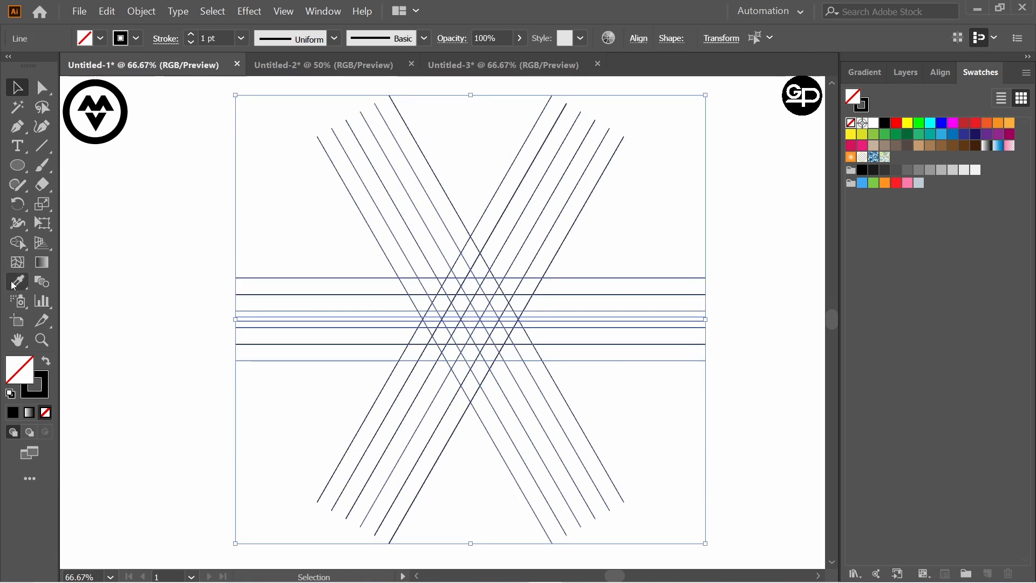
left_click_drag(17, 243, 151, 248)
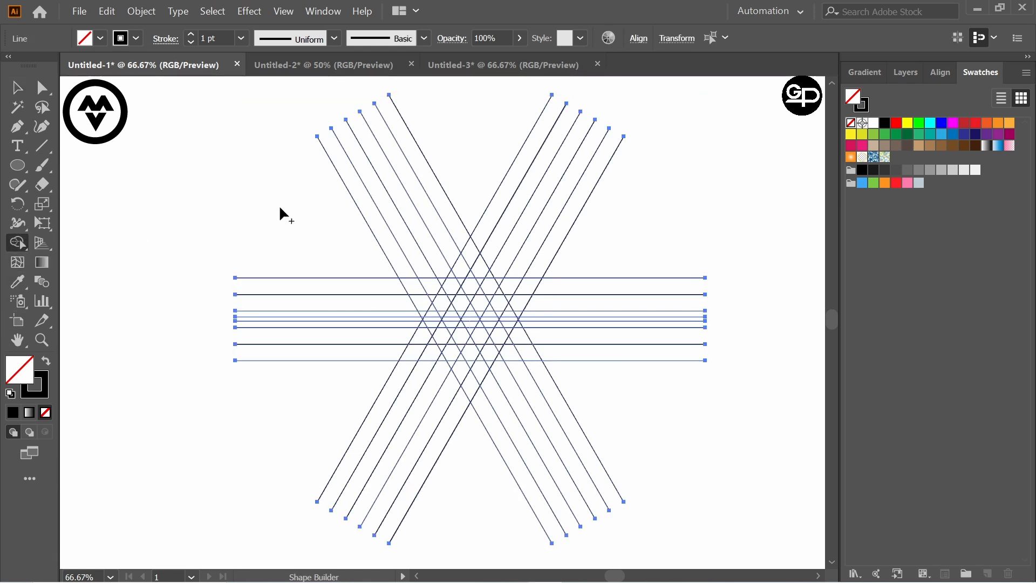
left_click(101, 38)
left_click(42, 68)
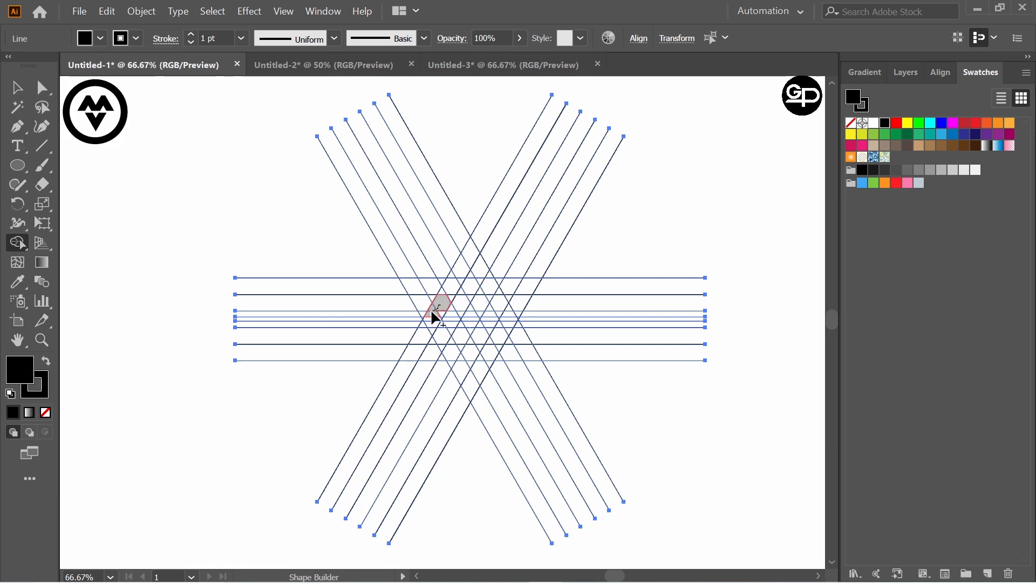
left_click_drag(438, 309, 446, 292)
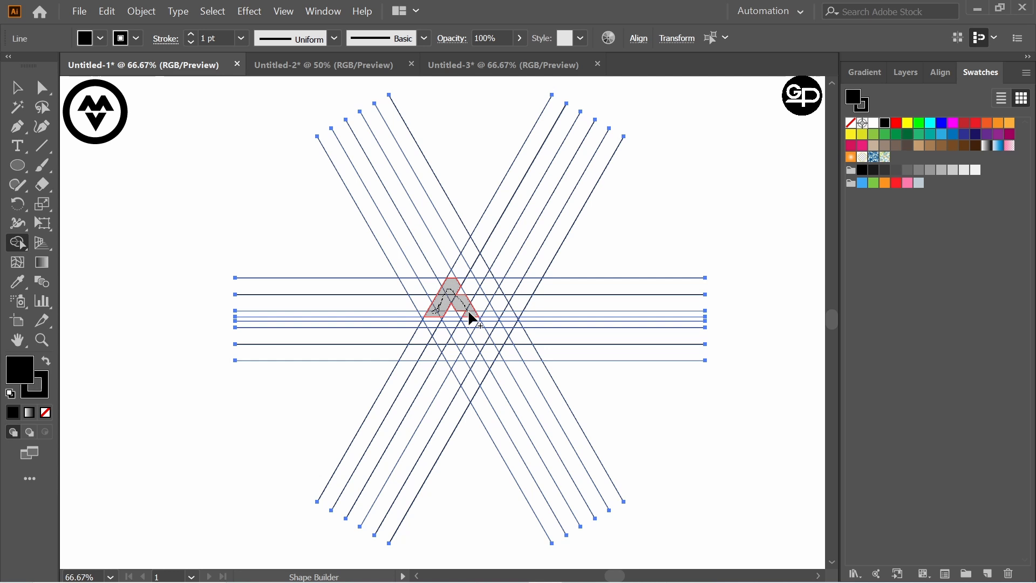
left_click_drag(465, 316, 463, 300)
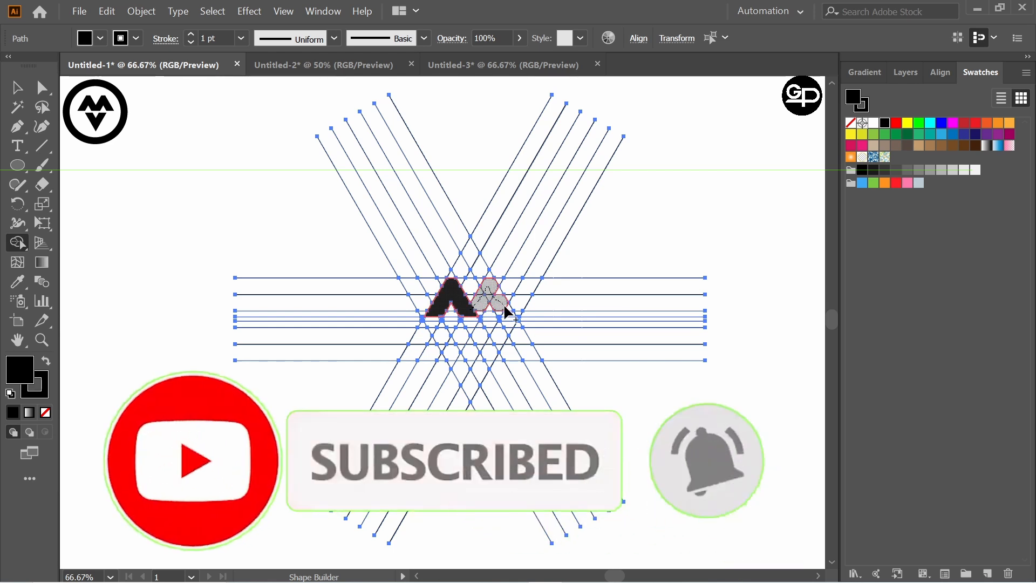
left_click_drag(507, 311, 489, 293)
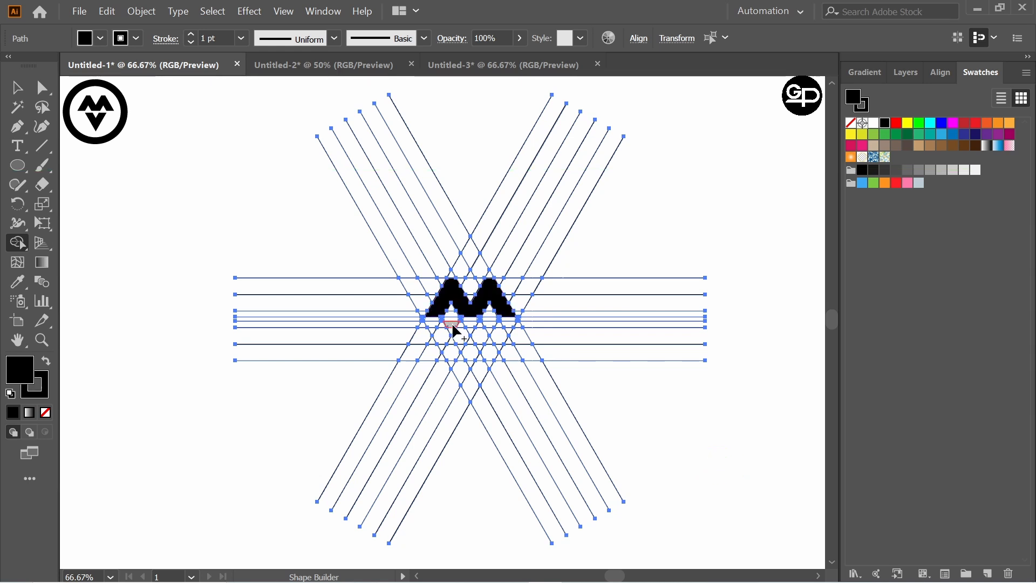
Merge the cells below the central gap into a black V shape centred under the M, and deselect the artwork.
mouse_move(456, 330)
left_mouse_down()
mouse_move(477, 359)
mouse_move(477, 341)
left_mouse_up()
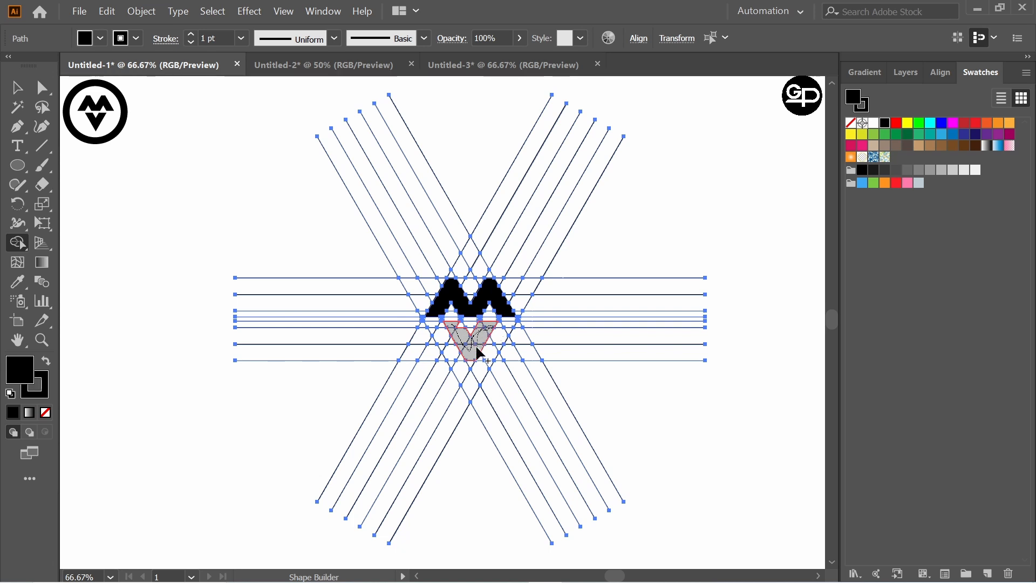
left_click_drag(480, 353, 475, 350)
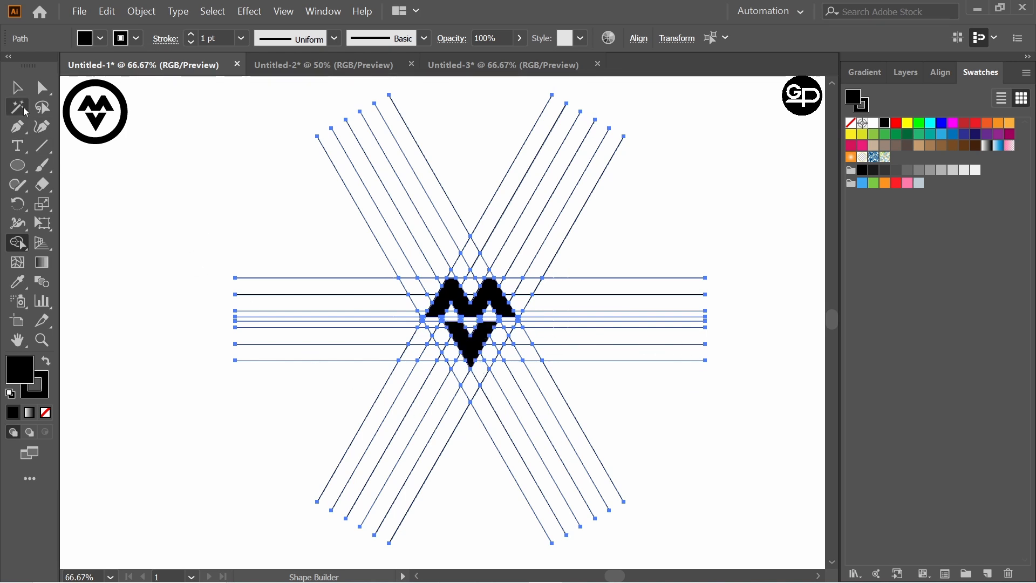
left_click(17, 87)
left_click(122, 195)
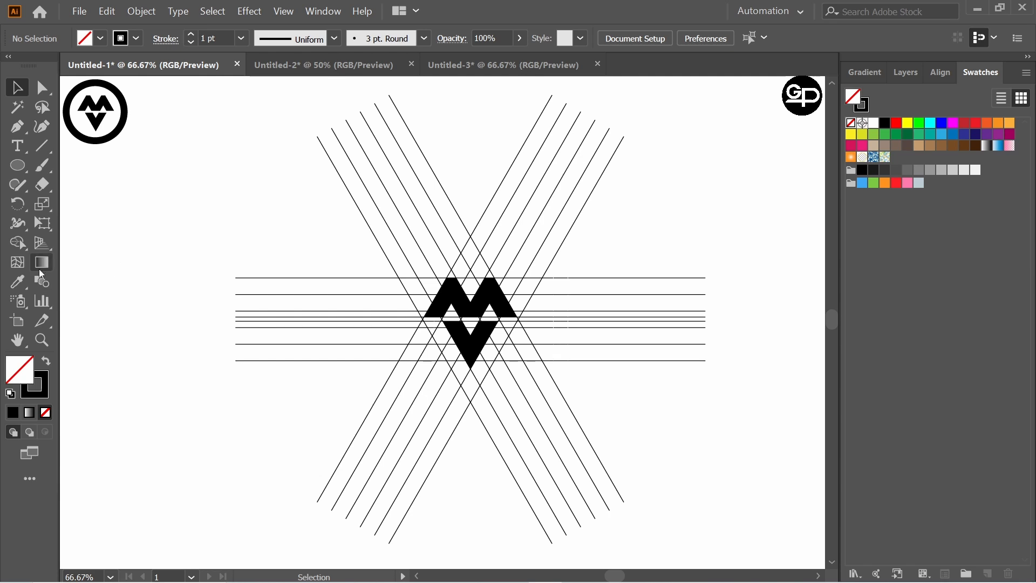
Draw a circle around the M and V from the grid's centre and nudge it up to centre it.
left_click_drag(22, 170, 96, 203)
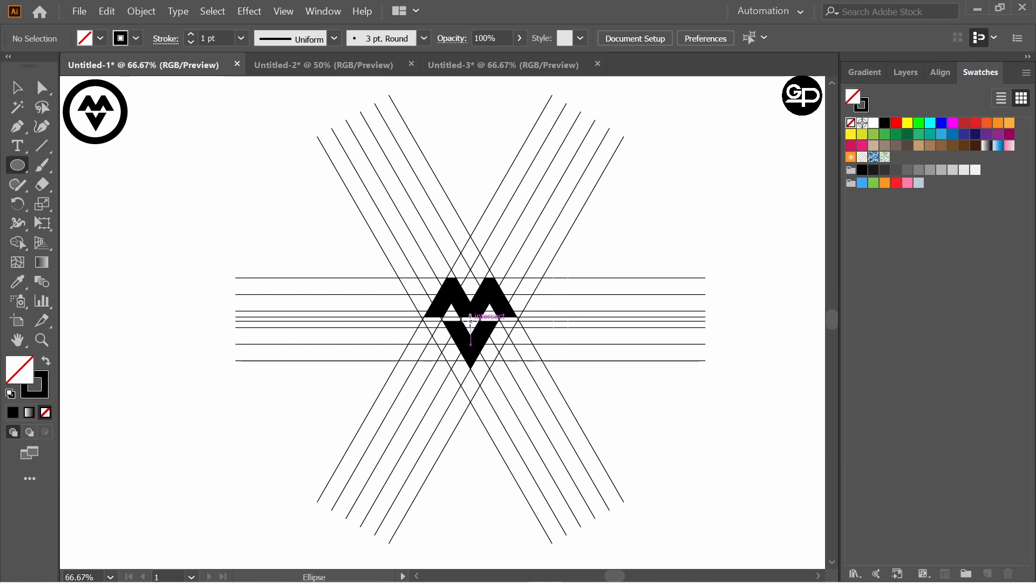
left_click_drag(470, 321, 551, 344)
key("Up")
key("Up")
key("Up")
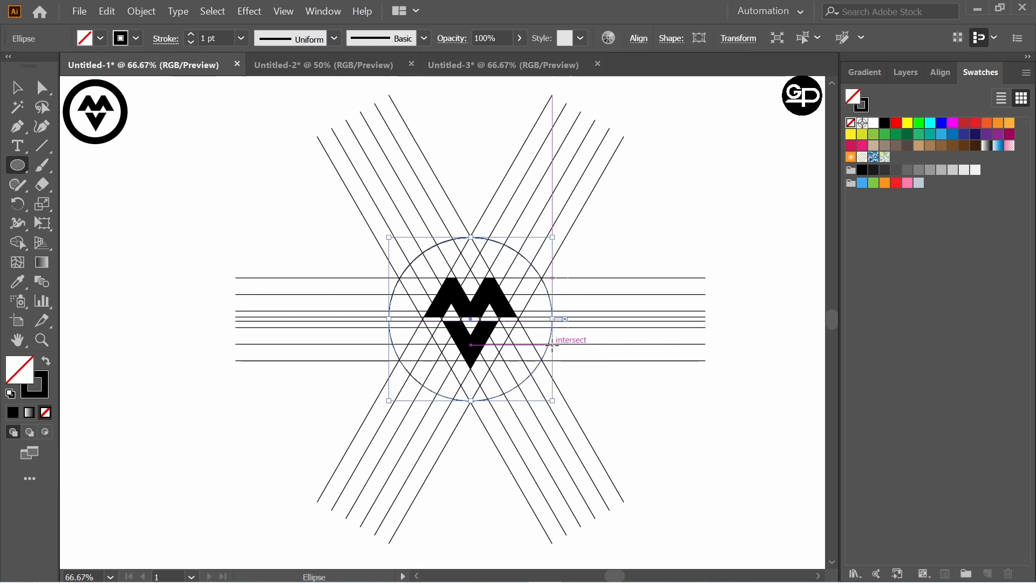
Paste a copy of the circle in front and scale it down slightly about its centre to form a smaller concentric circle.
left_click(107, 12)
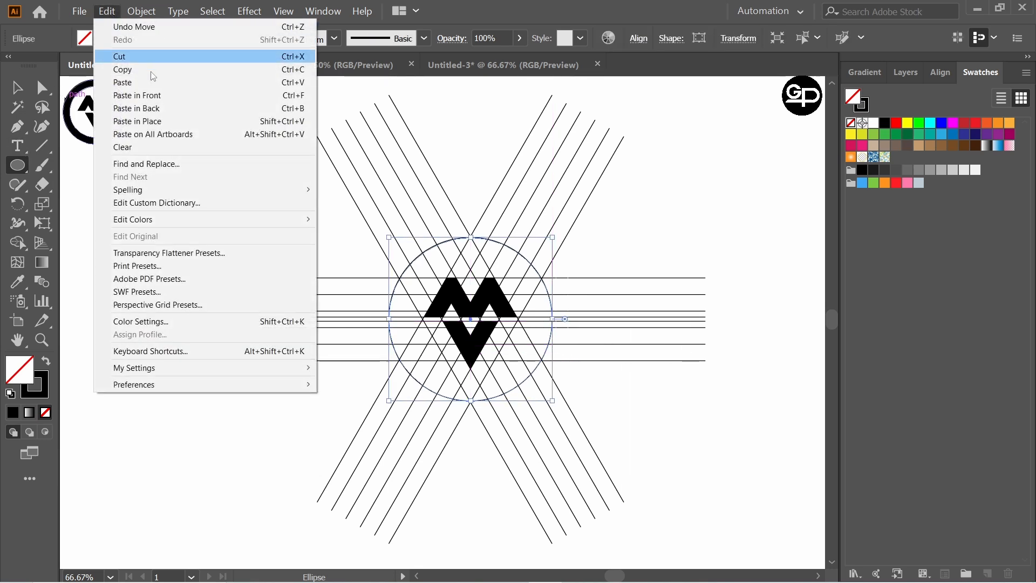
left_click(127, 69)
left_click(107, 12)
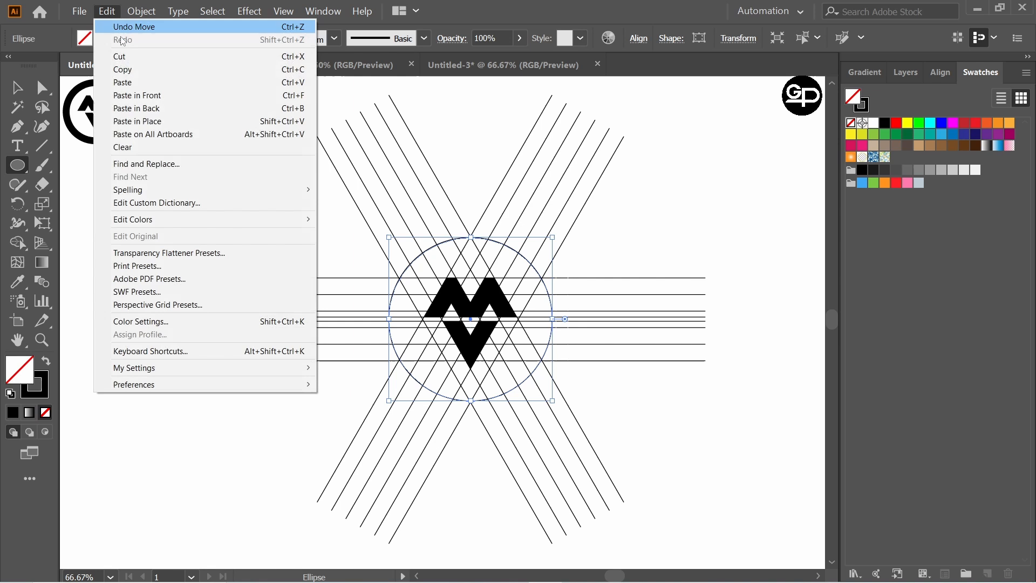
left_click(162, 94)
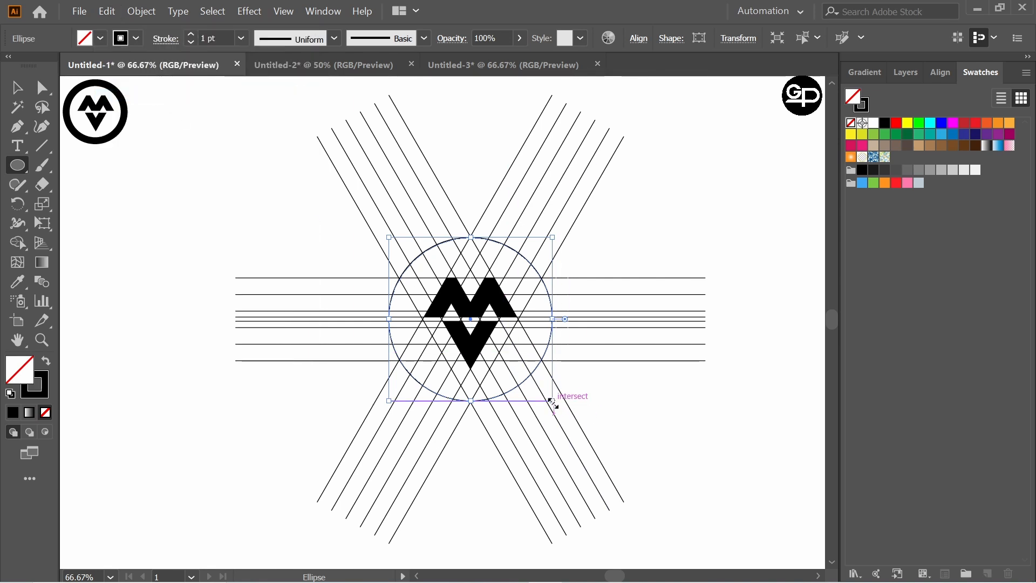
left_click_drag(551, 402, 543, 389)
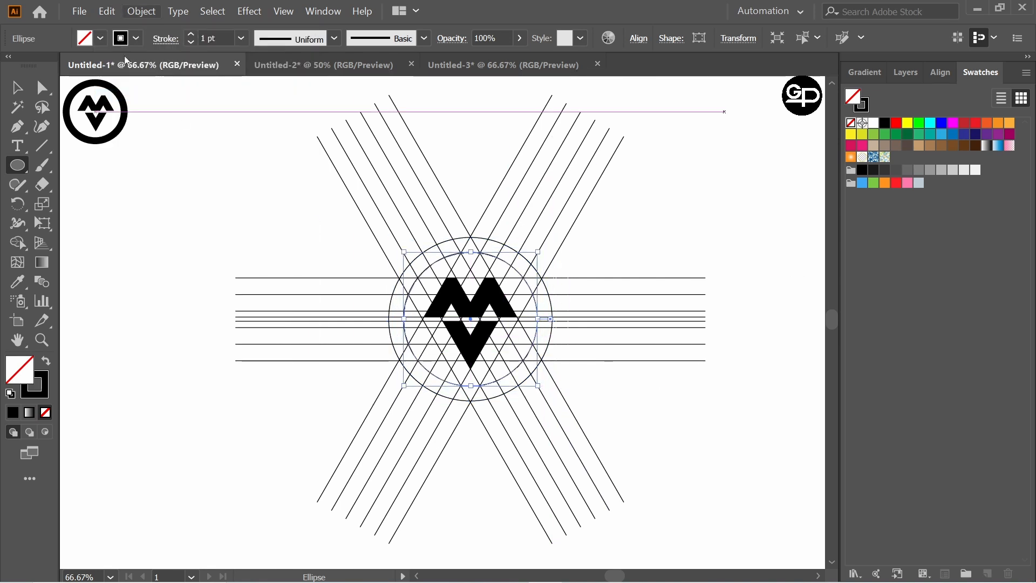
Select all the artwork, merge the band between the two circles into one ring with Shape Builder, and set the fill to black.
left_click(21, 96)
left_click_drag(264, 200, 707, 479)
left_click_drag(18, 243, 78, 248)
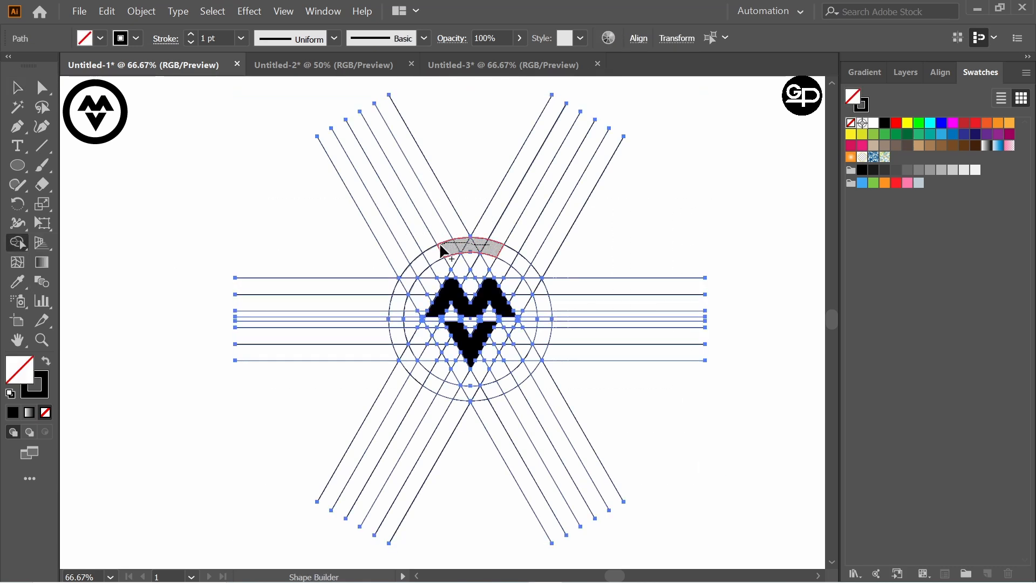
left_click_drag(416, 270, 399, 298)
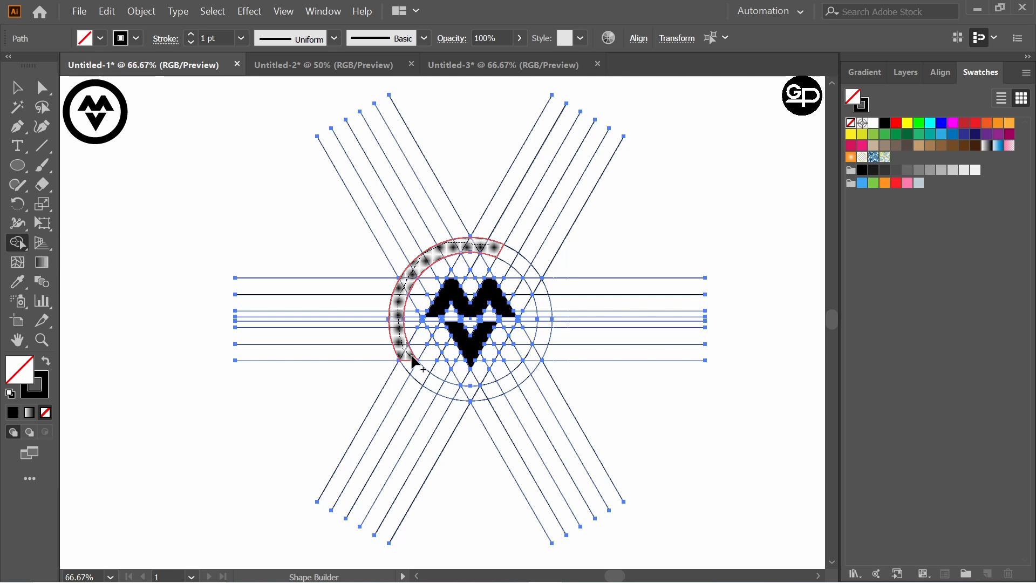
left_click_drag(450, 388, 468, 395)
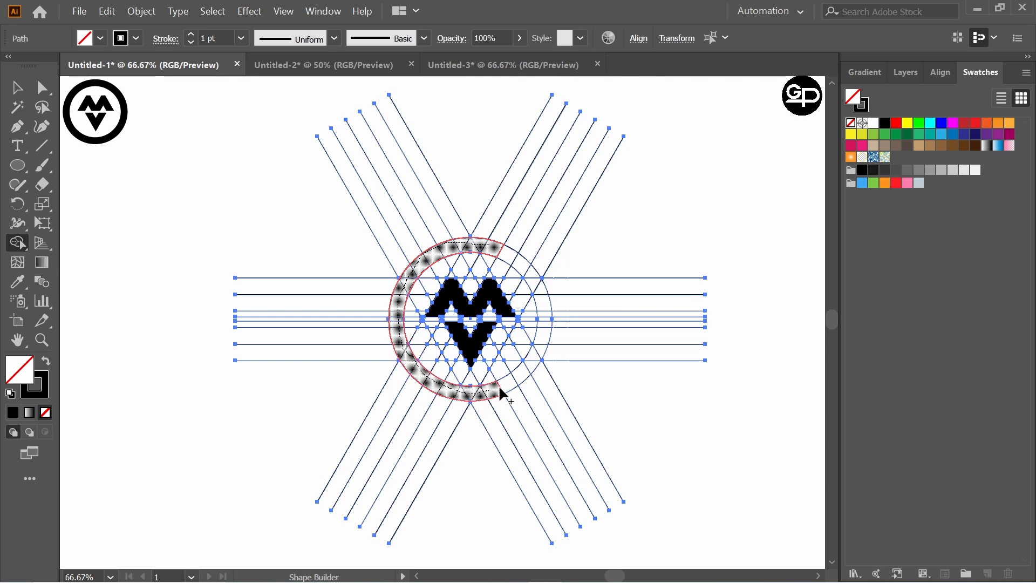
mouse_move(537, 351)
left_mouse_down()
mouse_move(542, 296)
mouse_move(500, 249)
left_mouse_up()
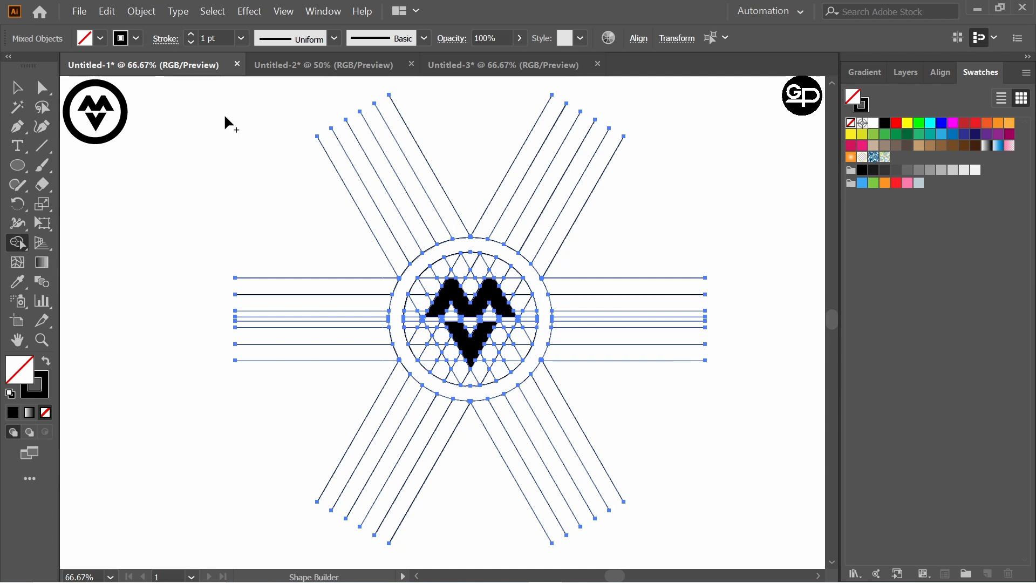
left_click(100, 37)
left_click(53, 68)
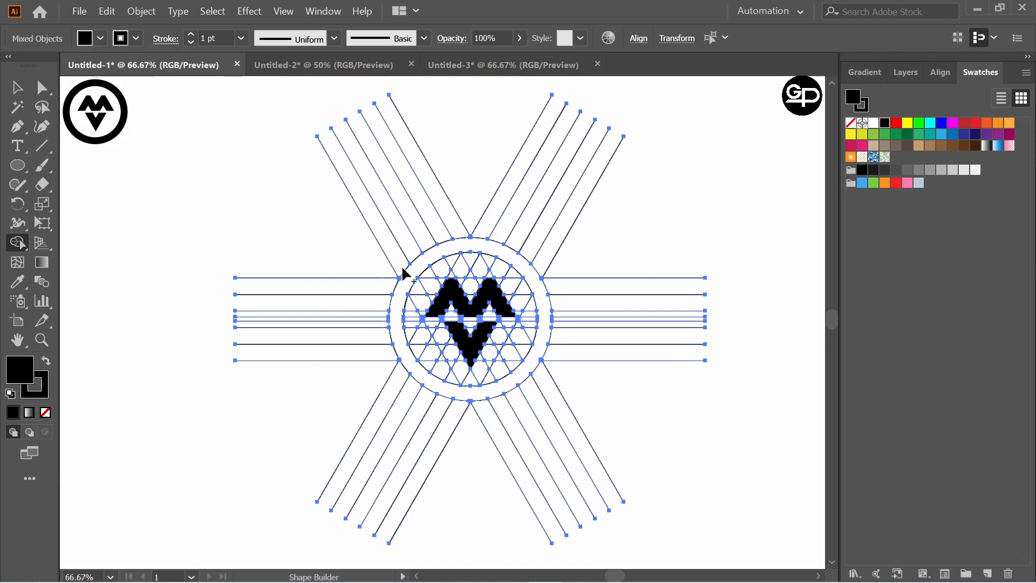
Merge the band between the two circles into one solid black ring with Shape Builder.
left_click(514, 258)
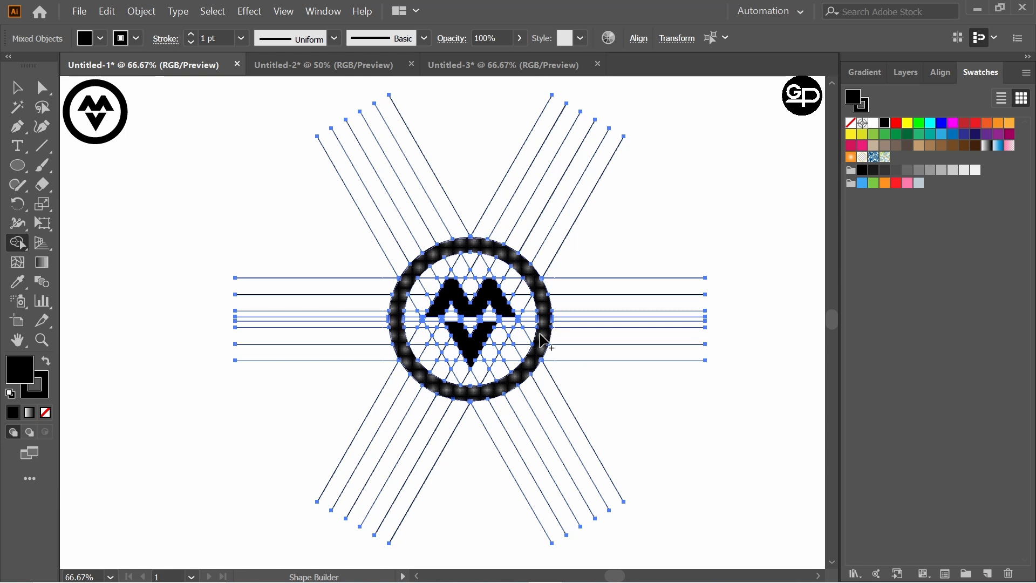
Examine the ring, the M and the V up close for gaps or missed cells along their edges.
scroll(536, 340, "up", 5)
scroll(586, 397, "down", 3)
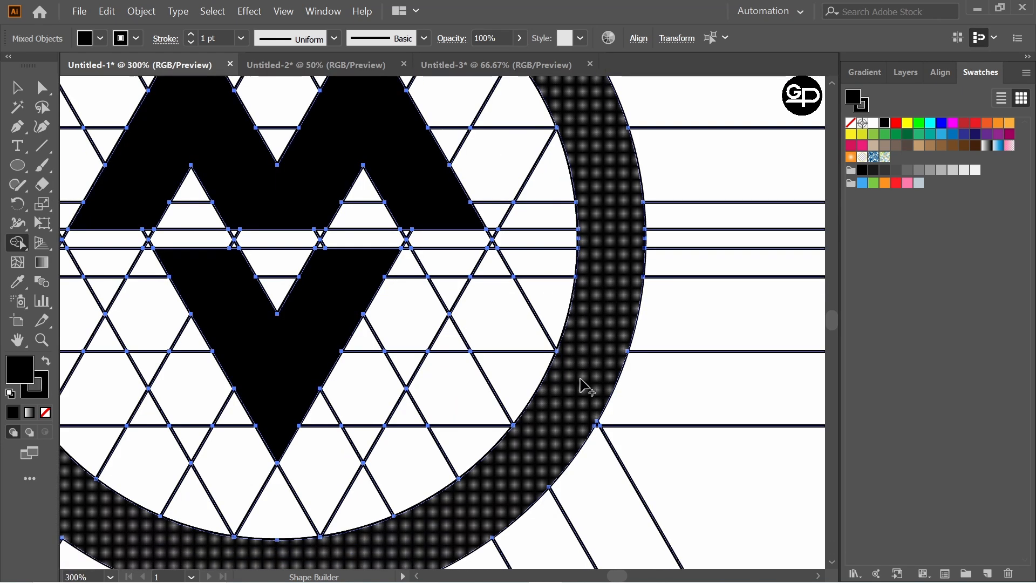
scroll(346, 448, "down", 2)
scroll(406, 421, "up", 7)
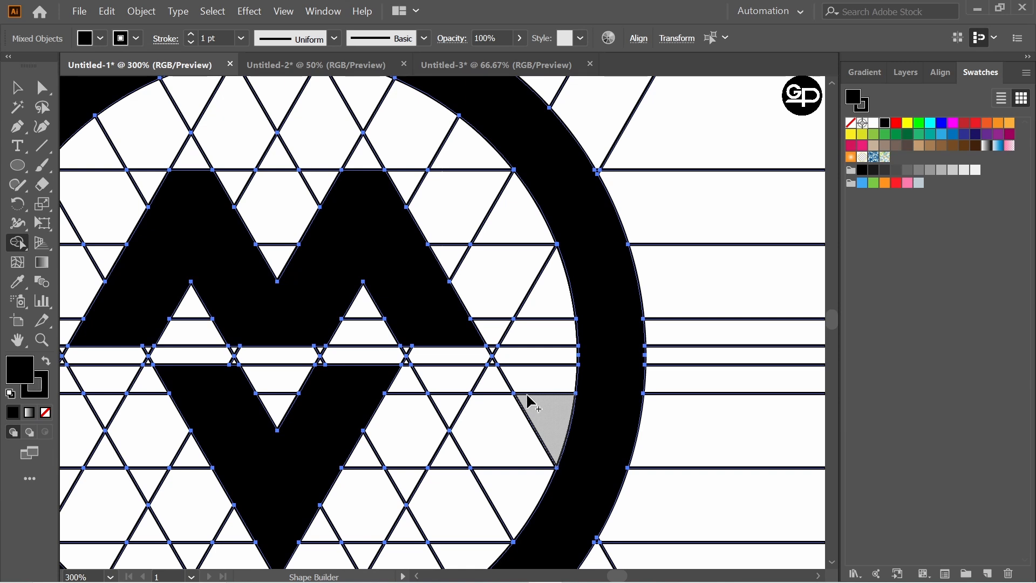
scroll(528, 399, "up", 4)
scroll(503, 371, "down", 5)
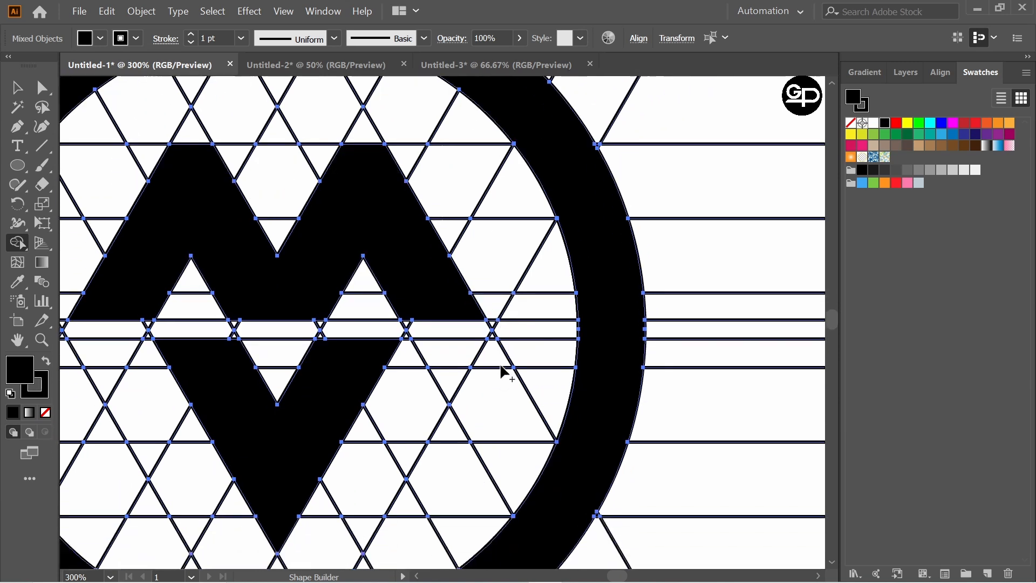
scroll(505, 373, "down", 2)
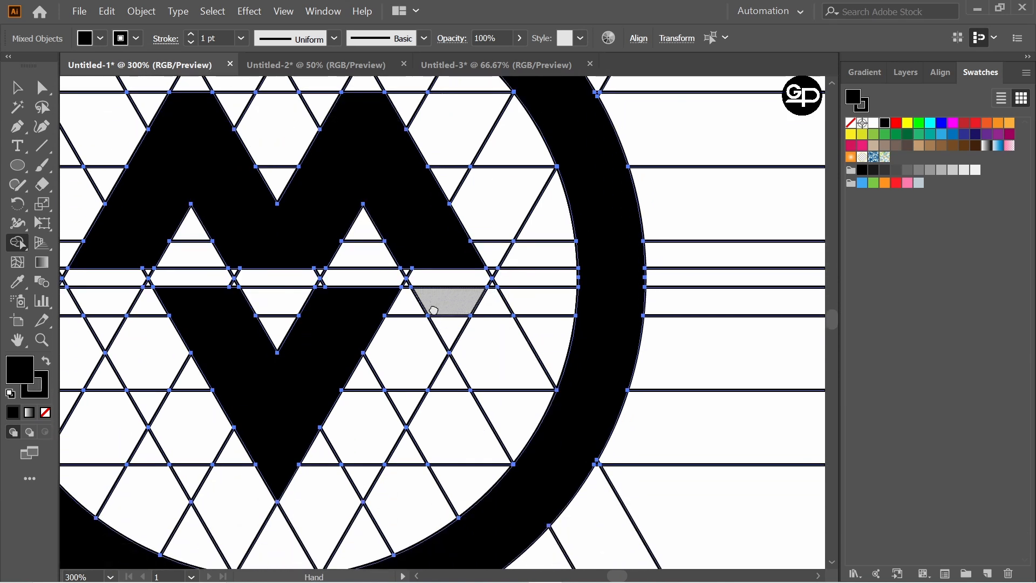
left_click_drag(434, 310, 560, 294)
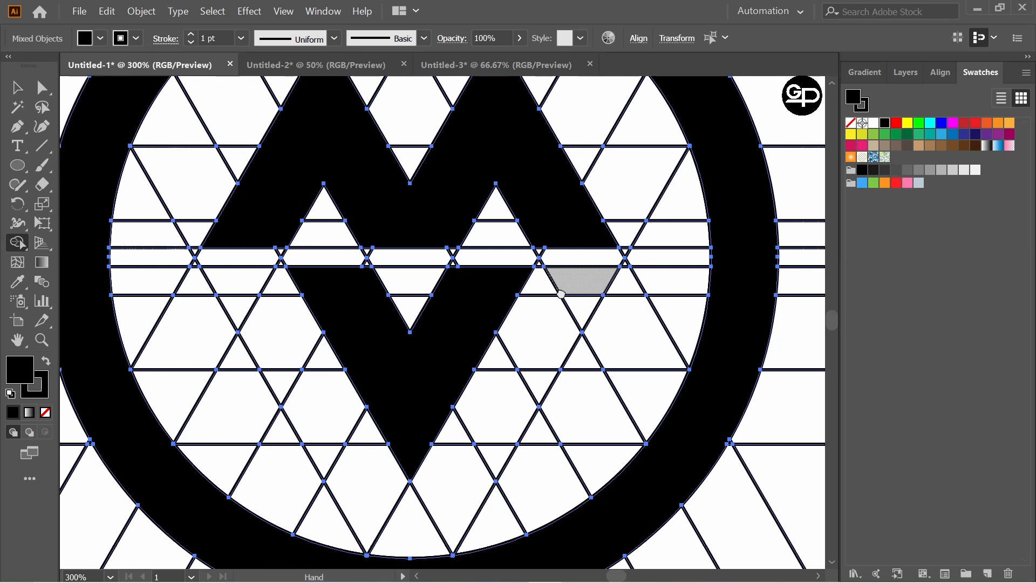
scroll(560, 294, "down", 5)
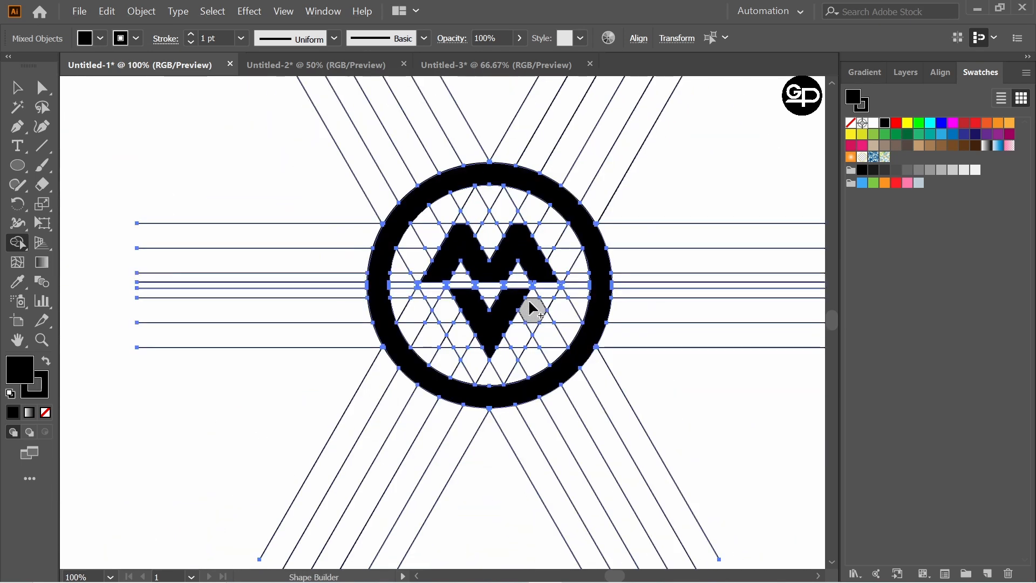
left_click_drag(552, 314, 519, 348)
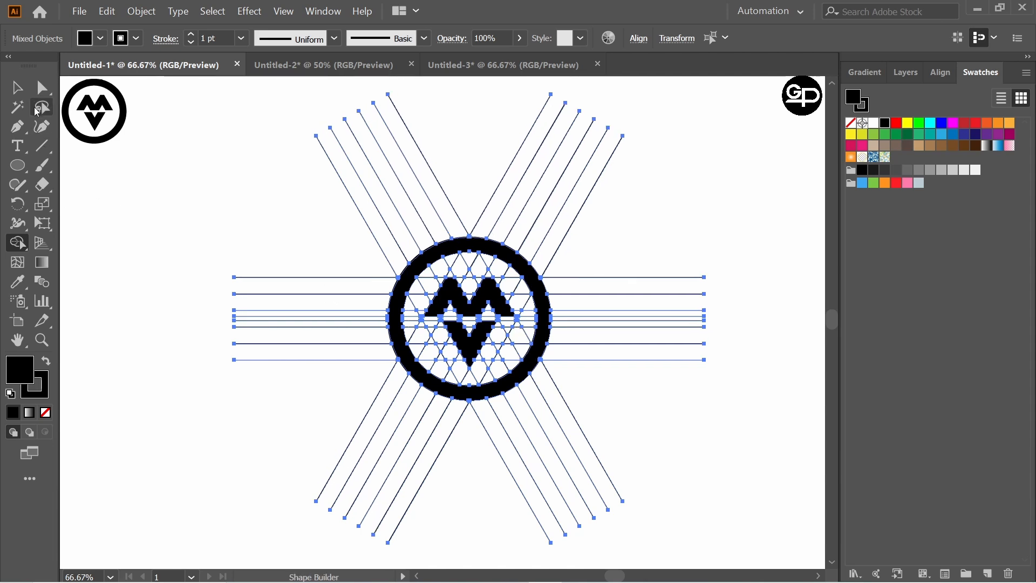
Cut the ring, M and V out of the line grid and delete all the remaining construction lines.
key("v")
left_click(171, 231)
left_click(504, 309)
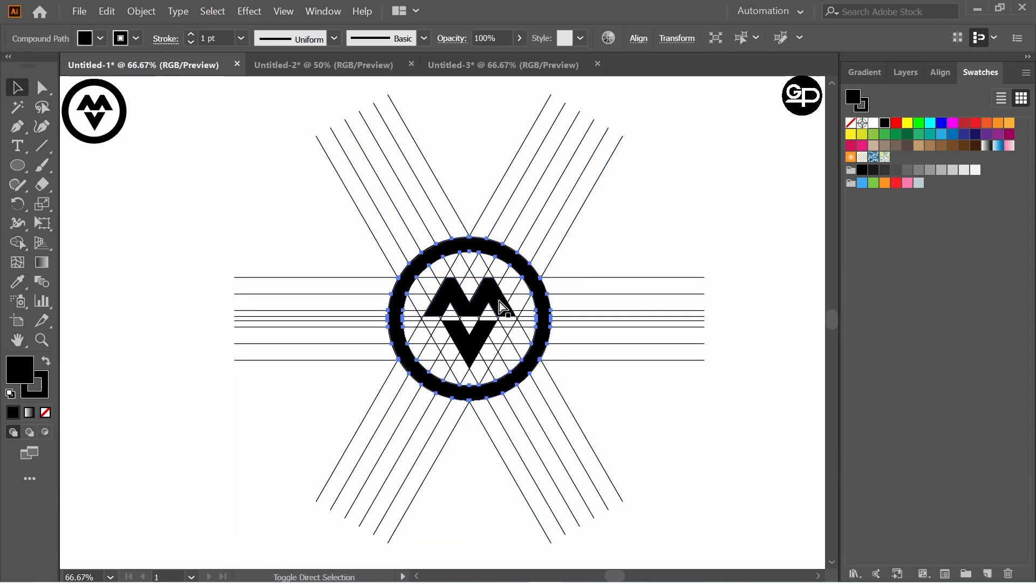
left_click(499, 301, "ctrl+shift")
left_click(479, 348, "ctrl+shift")
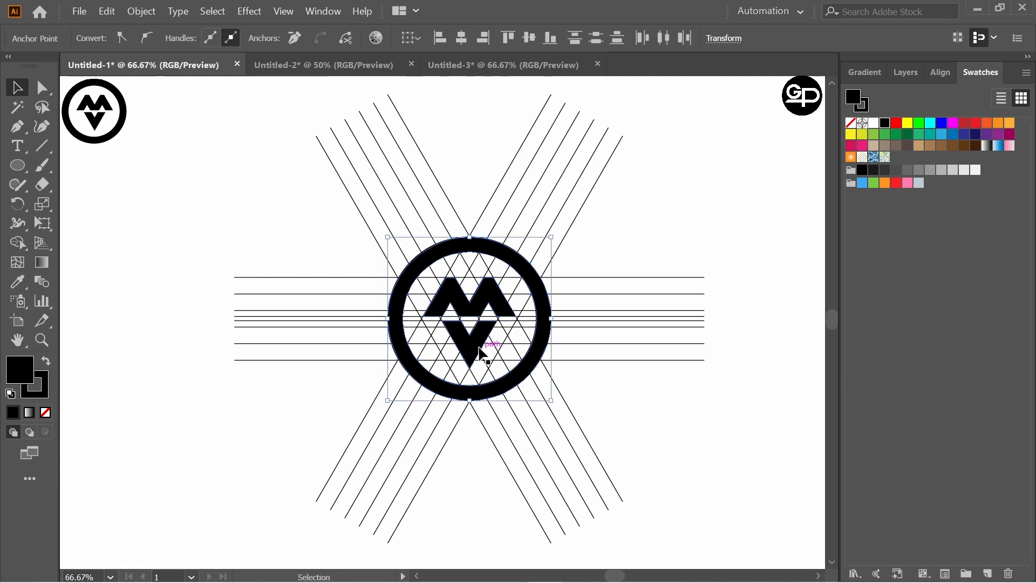
key("Delete")
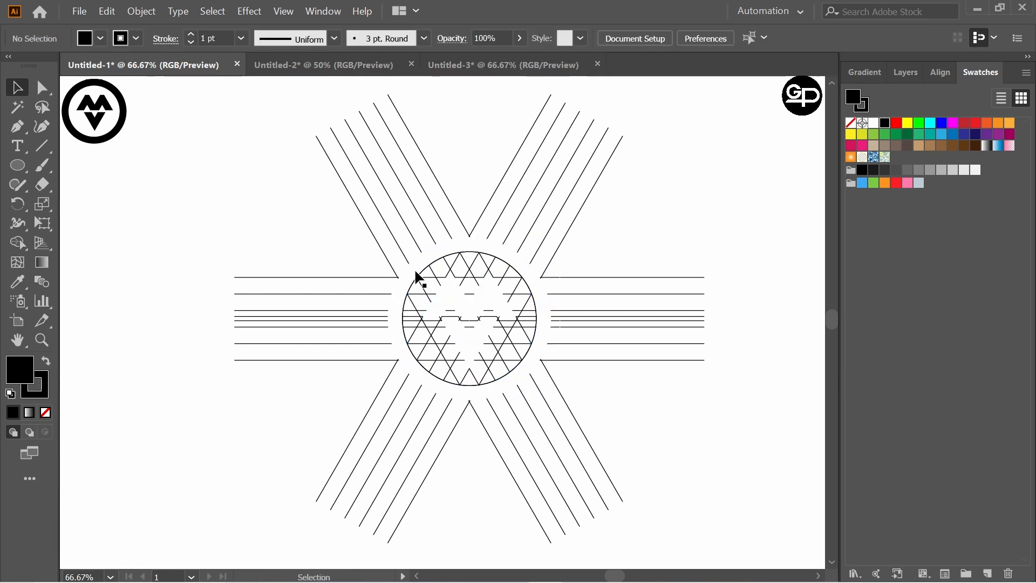
key("ctrl+a")
key("Delete")
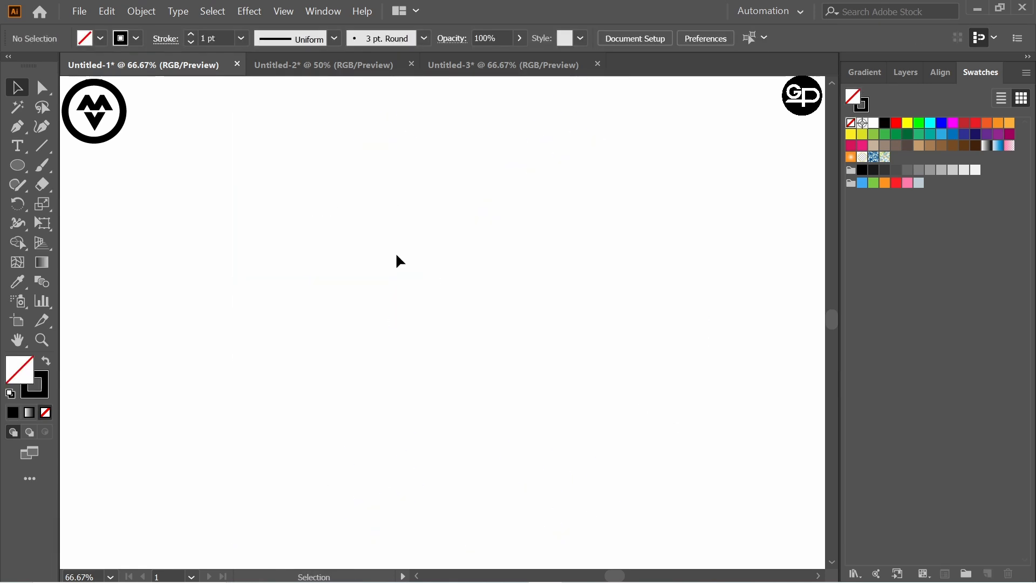
Paste the ring, M and V onto the empty artboard and enlarge them proportionally about their centre to about 1.7 times.
key("ctrl+v")
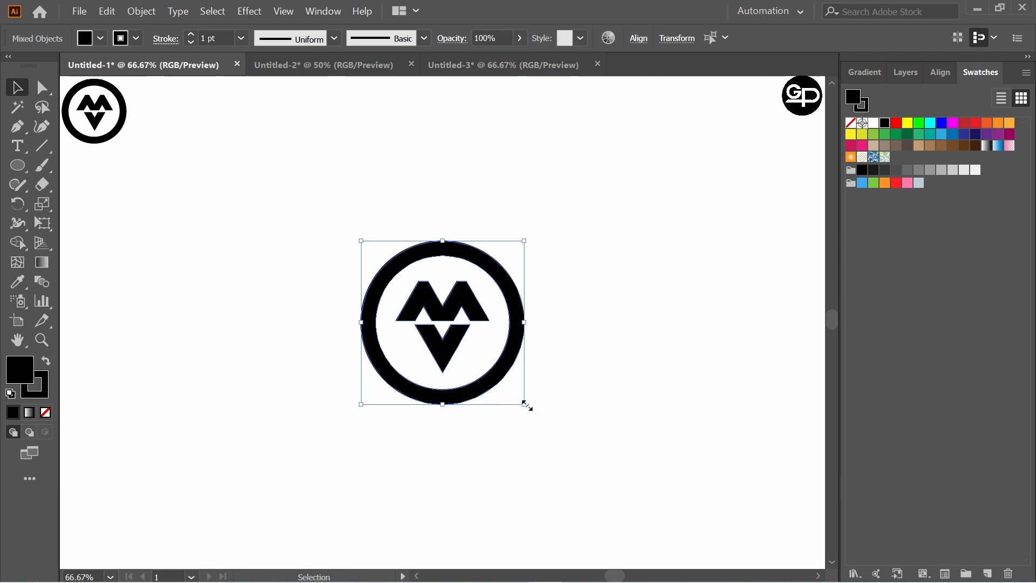
left_click_drag(526, 404, 635, 461)
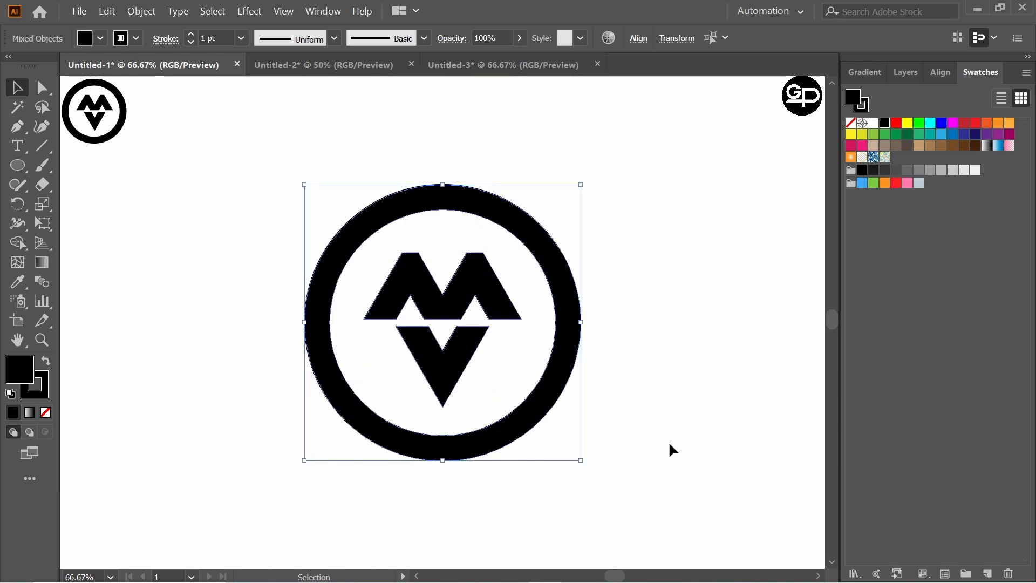
left_click(709, 323)
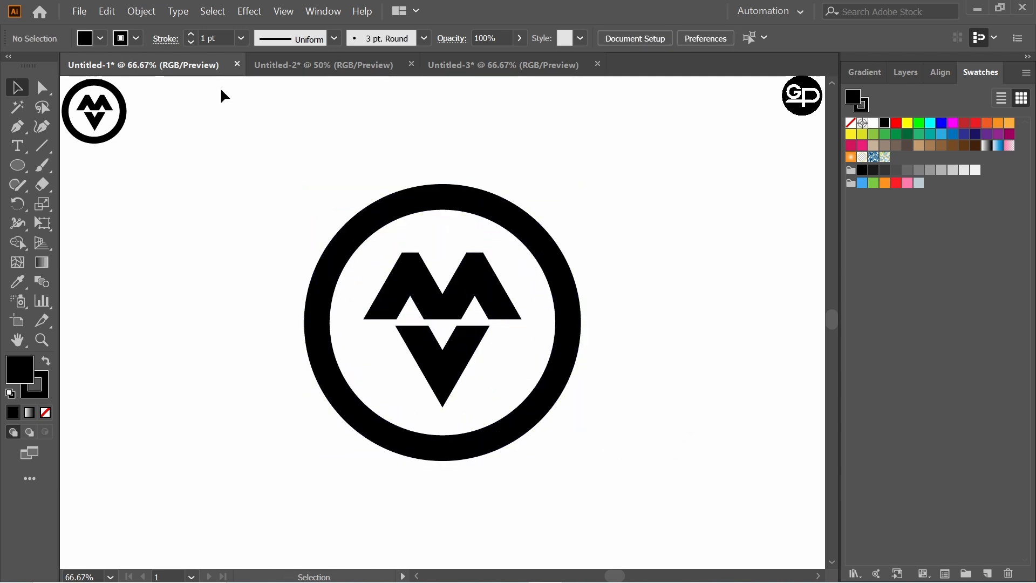
Group the ring, M and V, set the group's stroke to none, and deselect it.
left_click_drag(286, 155, 645, 432)
key("ctrl+g")
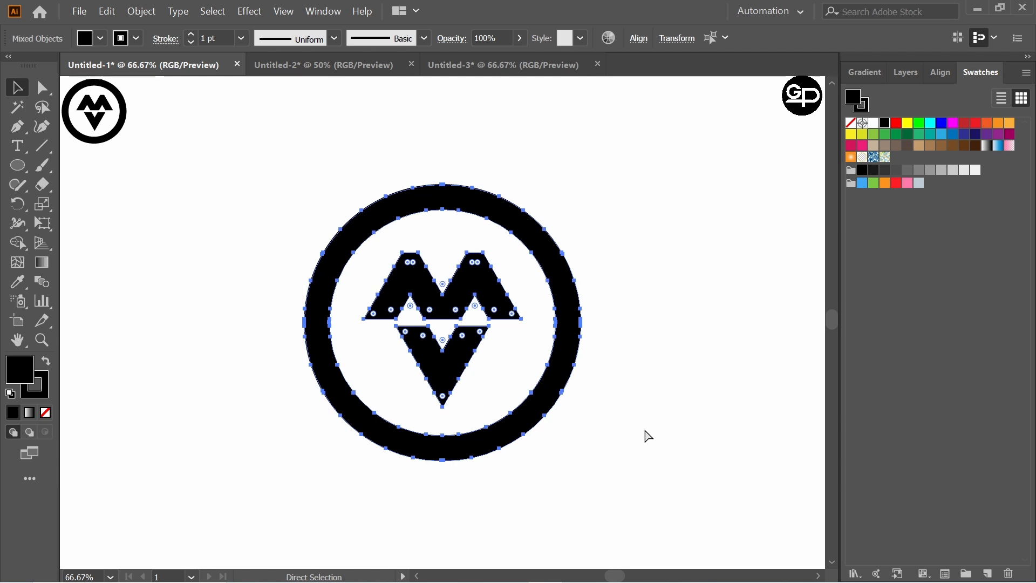
left_click(136, 39)
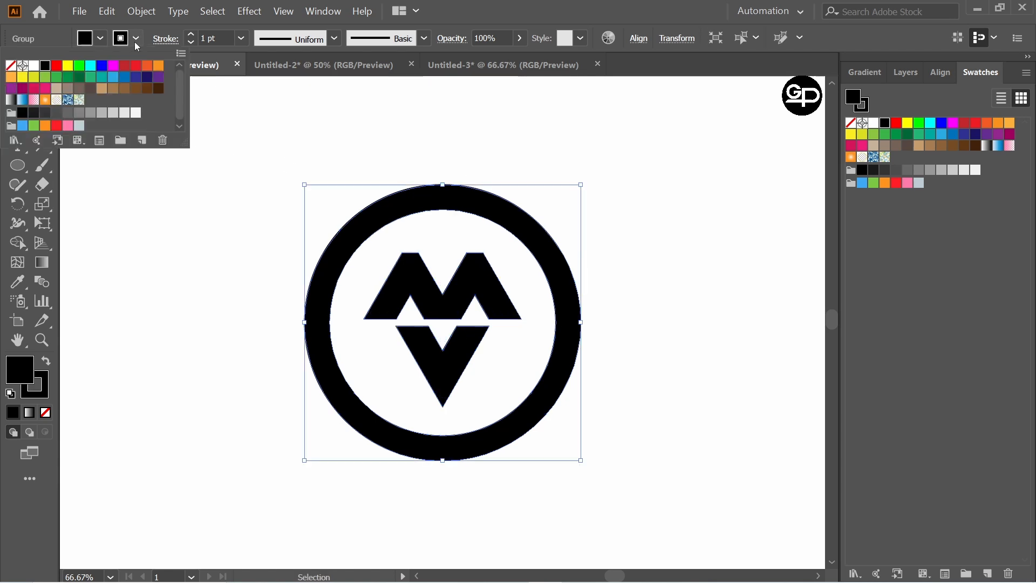
left_click(11, 66)
left_click(339, 146)
left_click(679, 216)
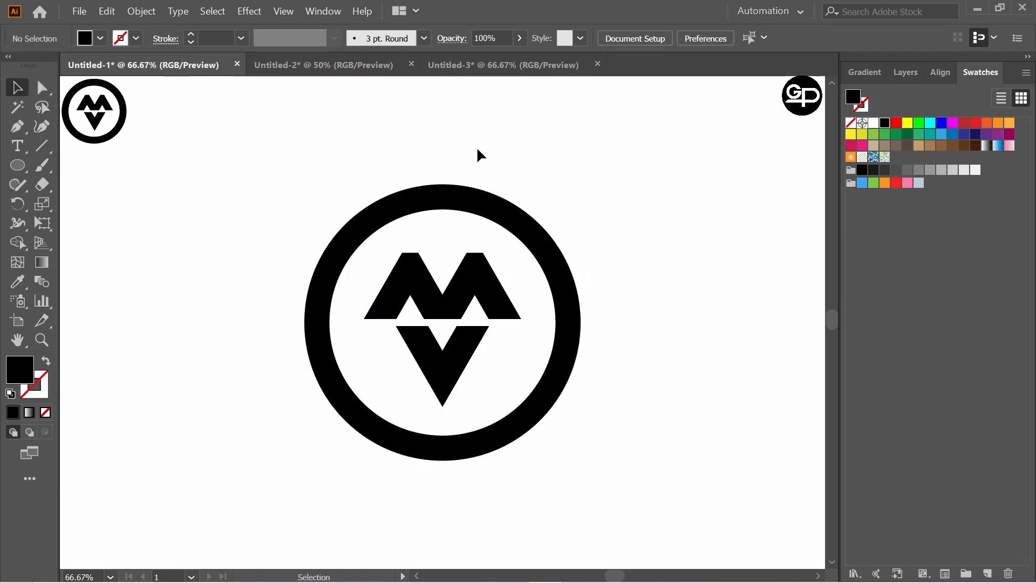